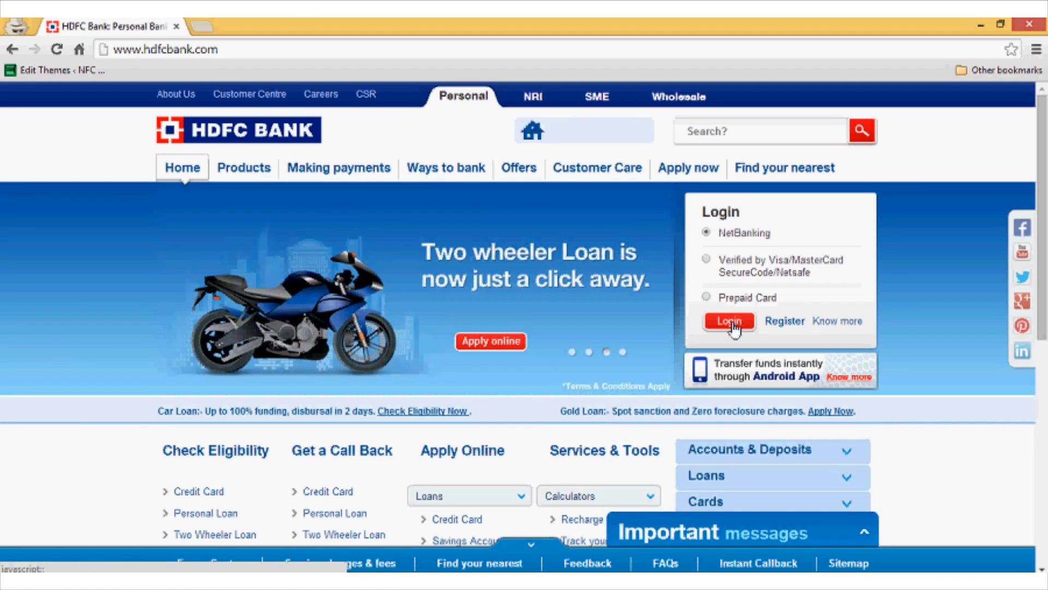
# Continue from the notice to the NetBanking login window and maximize it to full screen.
pyautogui.click(730, 322)
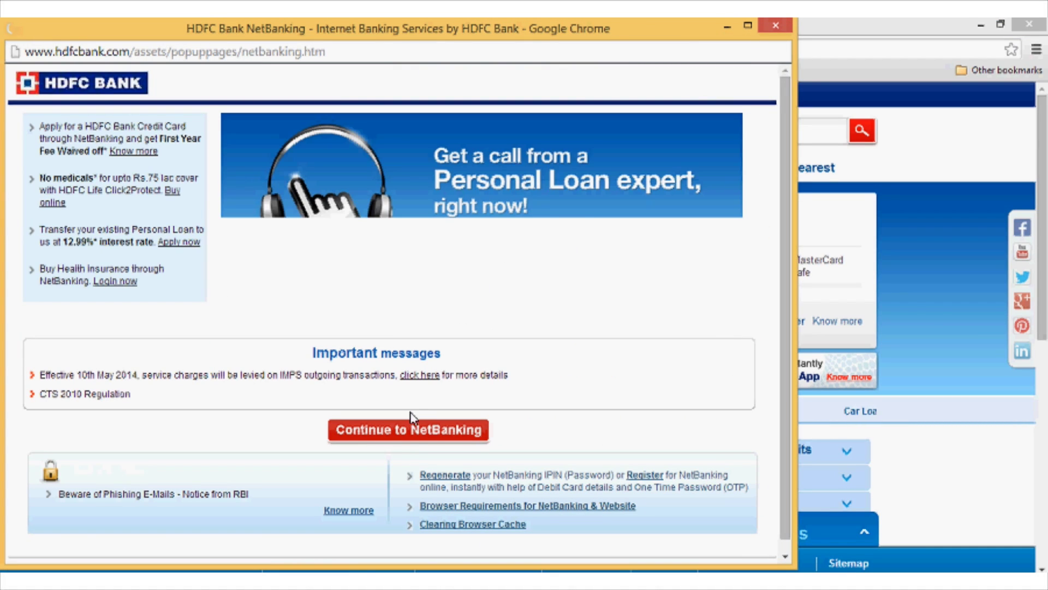
pyautogui.click(408, 437)
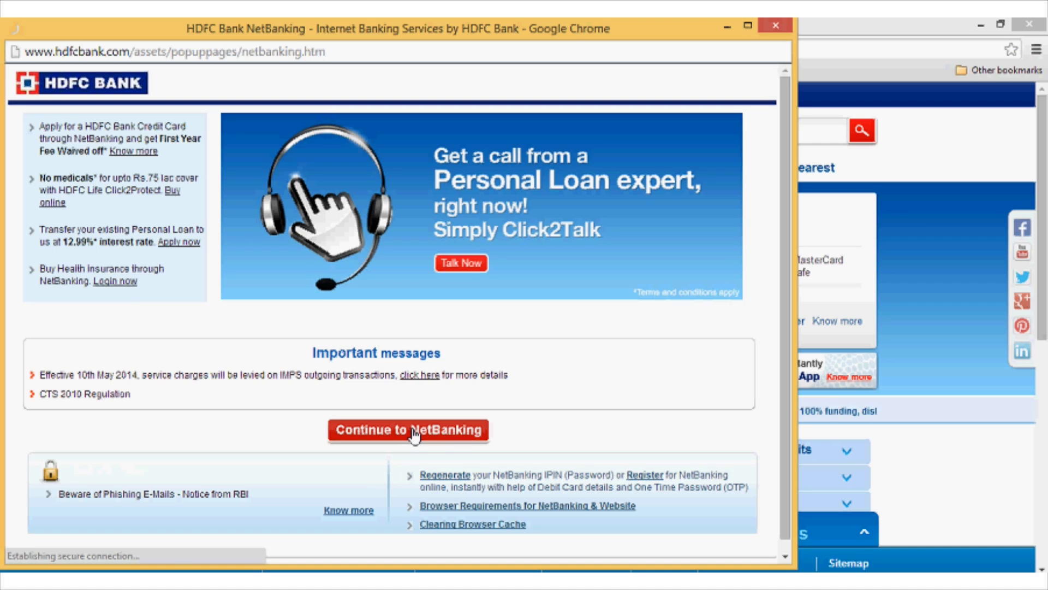
pyautogui.click(748, 25)
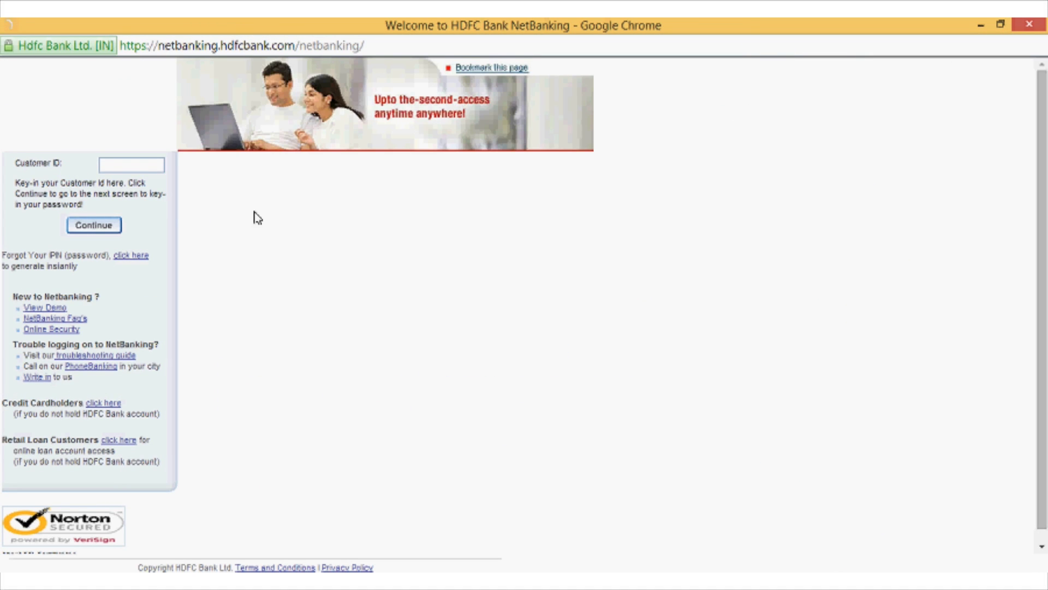
# Enter the customer ID, continue to the password step, and type the IPIN.
pyautogui.click(120, 166)
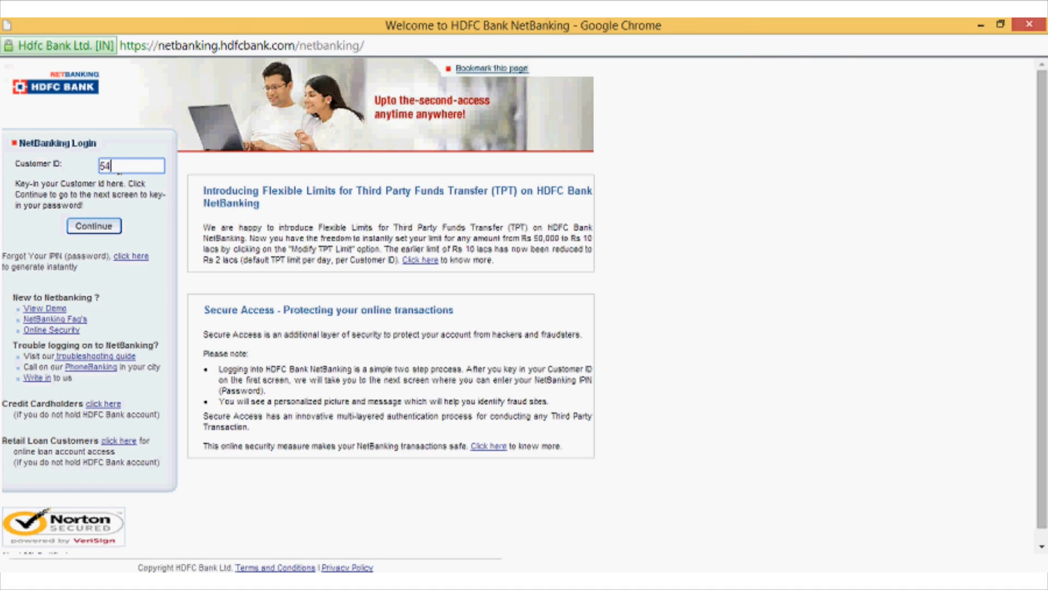
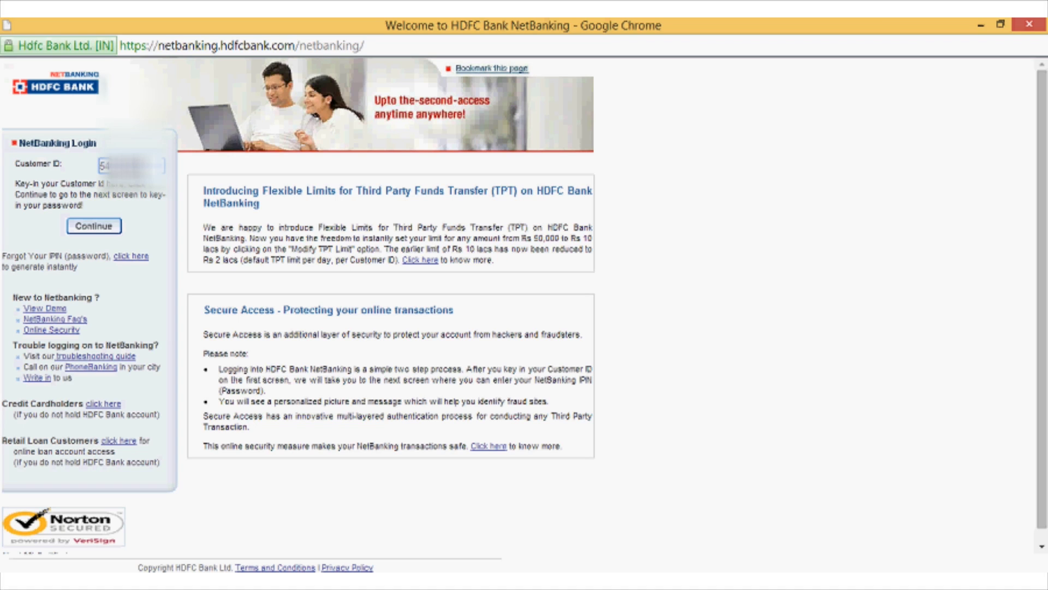
pyautogui.click(110, 232)
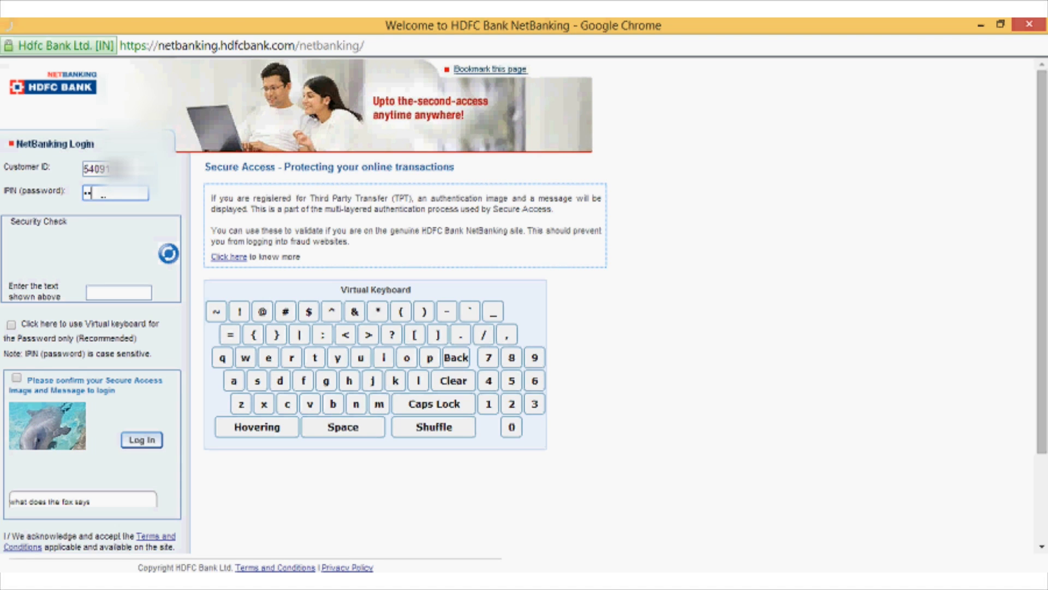
pyautogui.write('••')
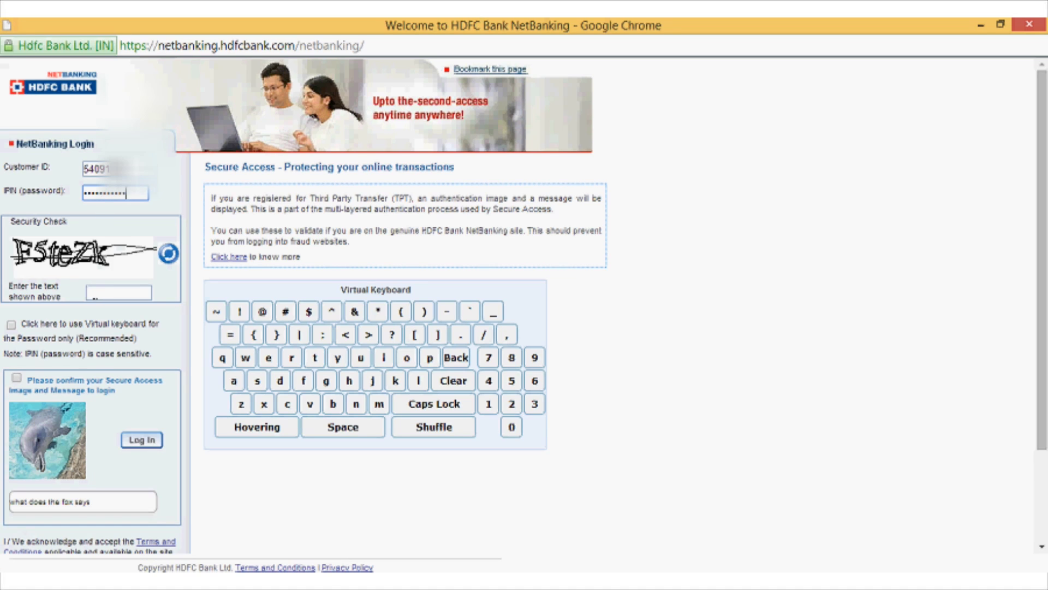
# Fill in the security-check text, confirm the Secure Access image and log in.
pyautogui.click(95, 295)
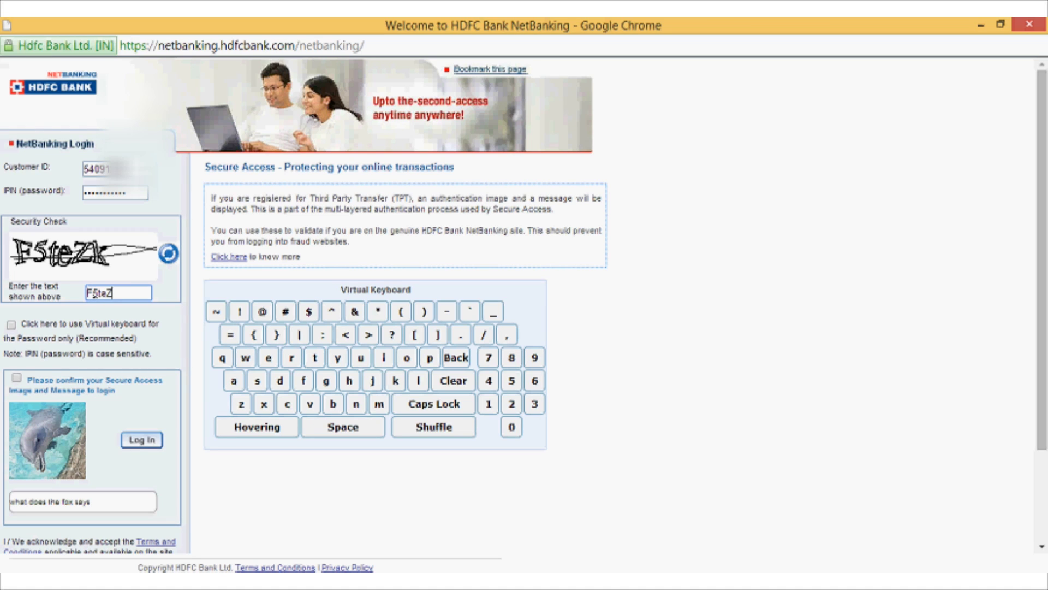
pyautogui.click(12, 325)
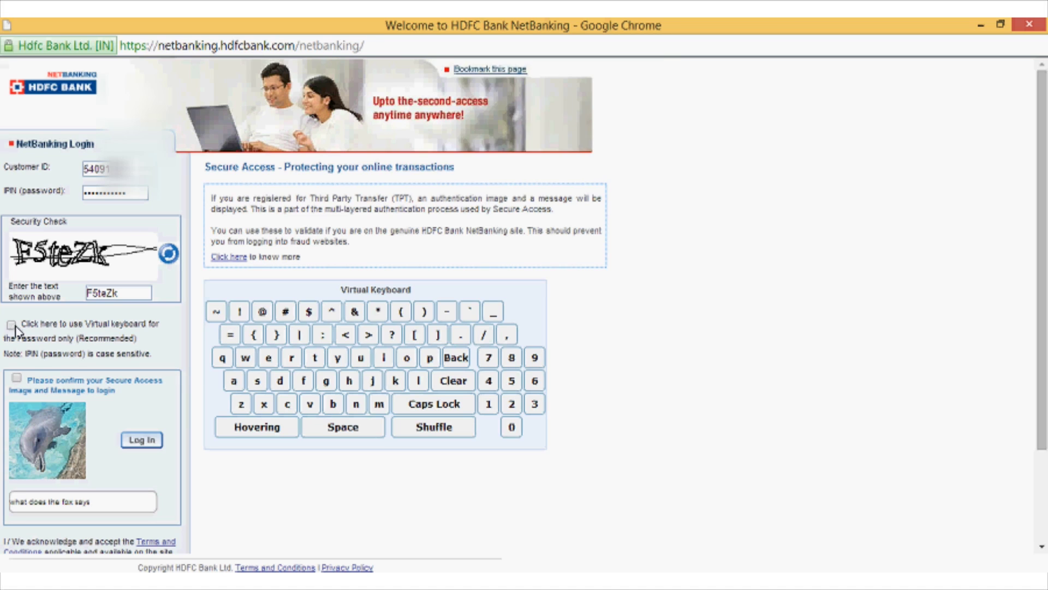
pyautogui.click(17, 378)
pyautogui.click(566, 162)
pyautogui.click(17, 377)
pyautogui.click(140, 440)
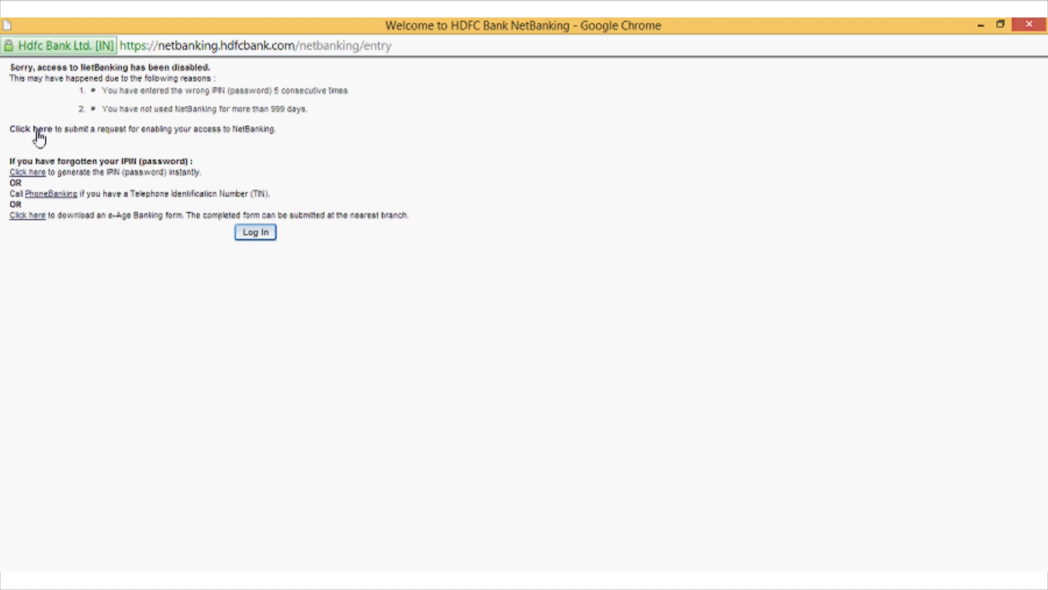
# Follow the 'Click here' link on the access-disabled page to request re-enabling NetBanking.
pyautogui.click(39, 131)
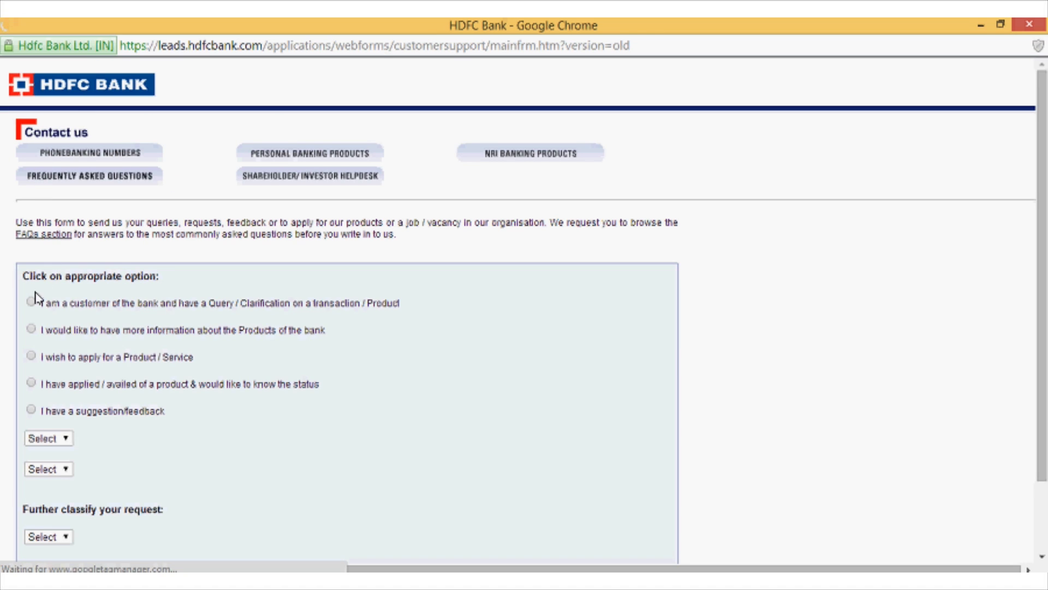
# Submit an existing-customer query: Assistance with Netbanking Service, Access Denied - Enable Access to NetBanking.
pyautogui.click(31, 303)
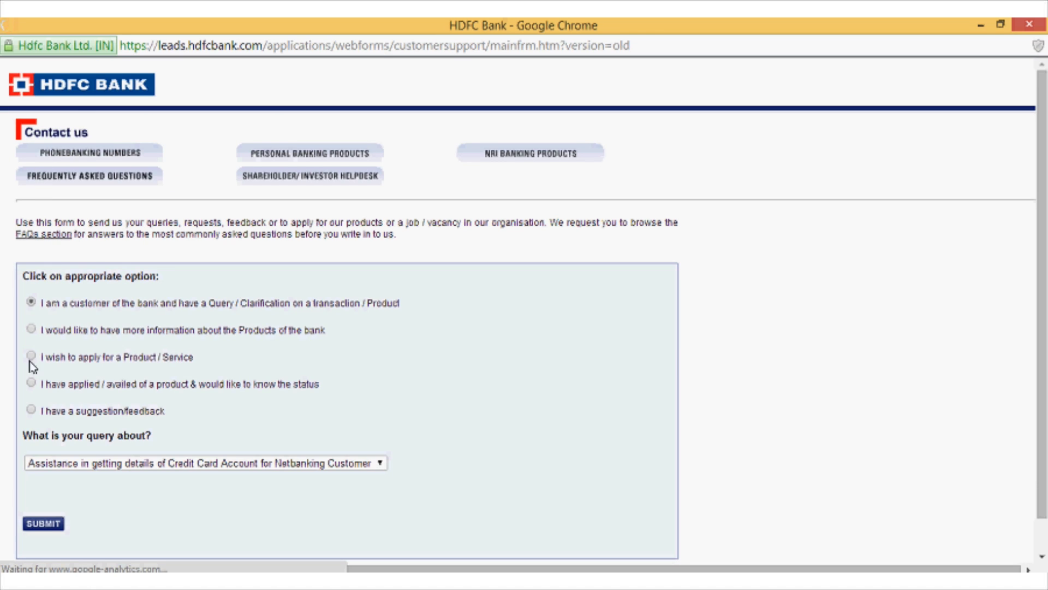
pyautogui.click(87, 463)
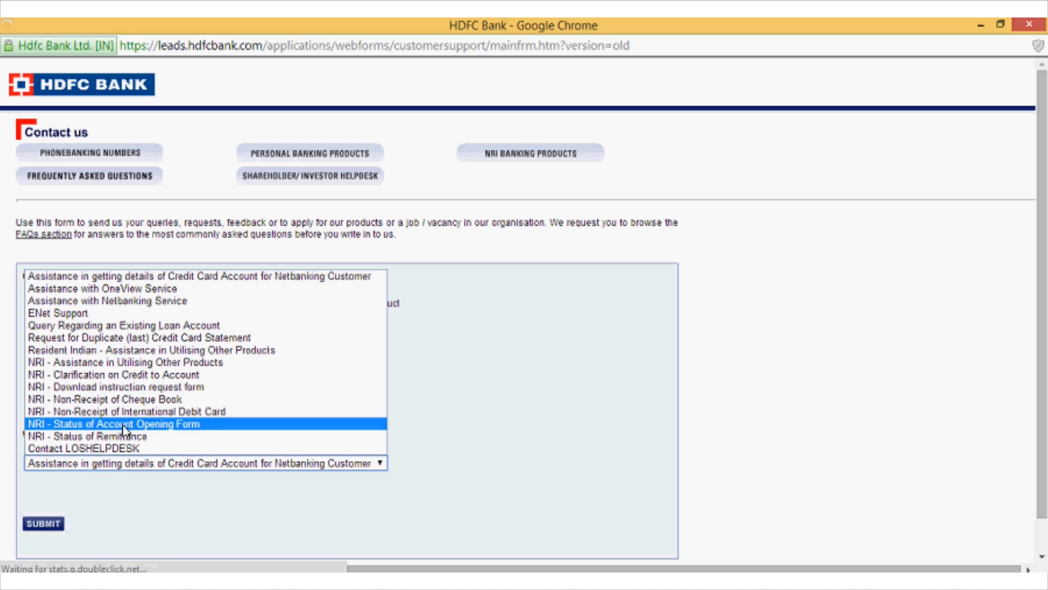
pyautogui.click(126, 301)
pyautogui.scroll(-2, 300, 356)
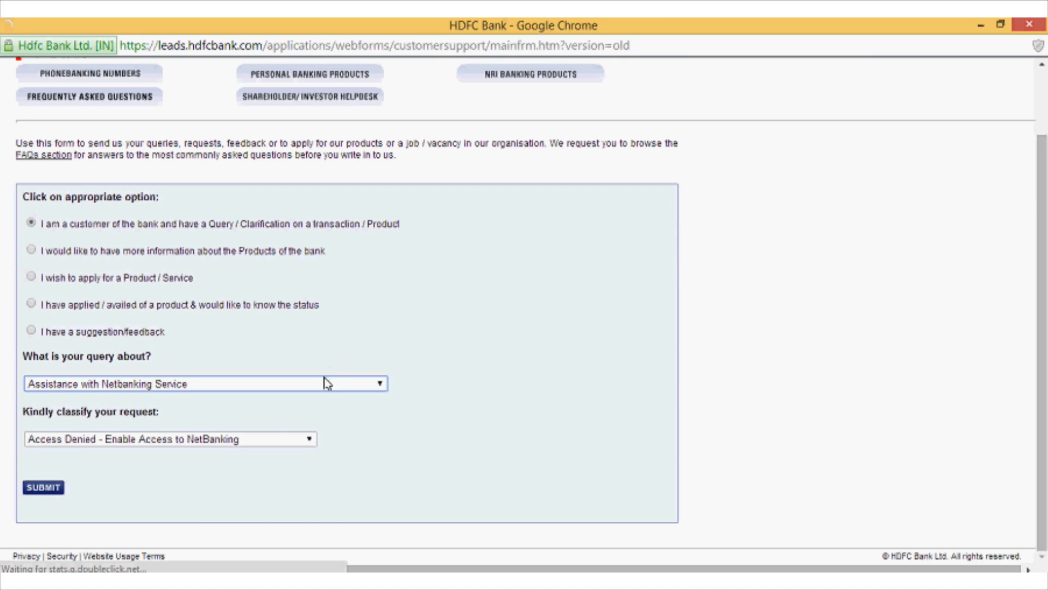
pyautogui.click(249, 441)
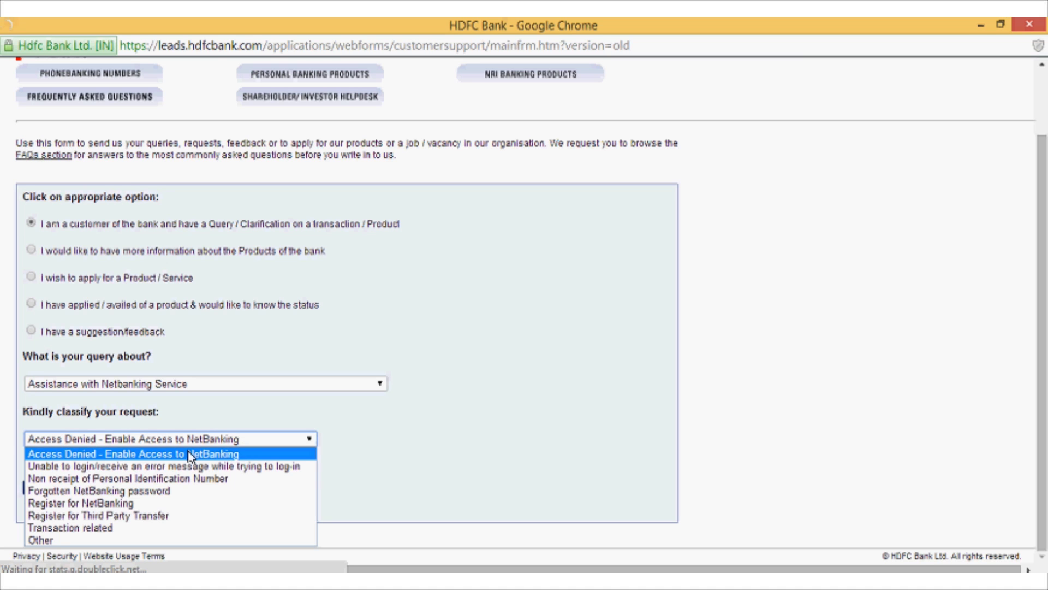
pyautogui.click(189, 455)
pyautogui.click(51, 492)
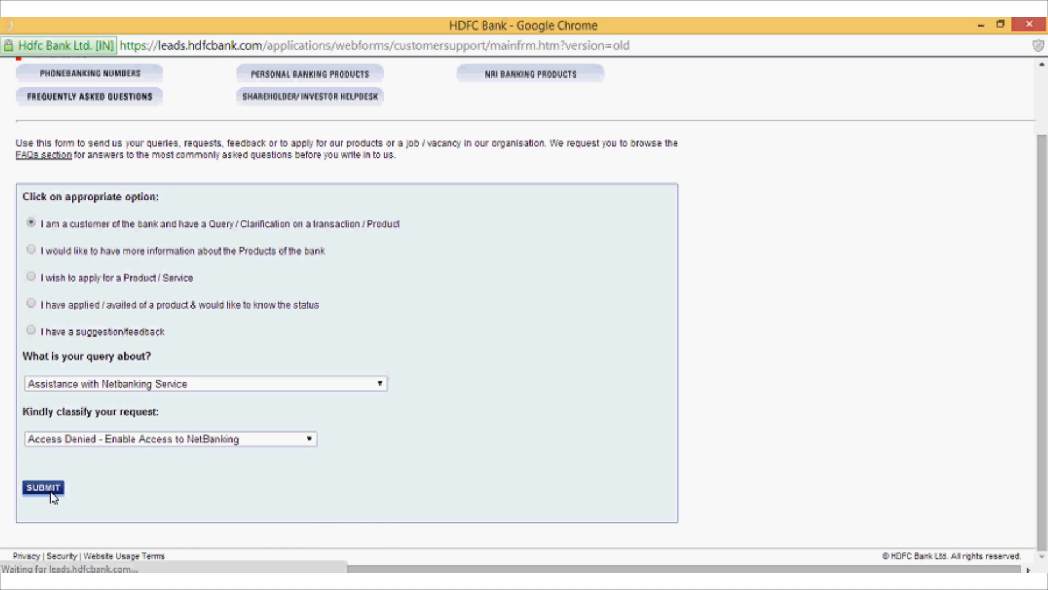
# Enter the customer ID and contact details, confirm the IPIN is remembered, and submit the re-activation request.
pyautogui.scroll(-2, 103, 475)
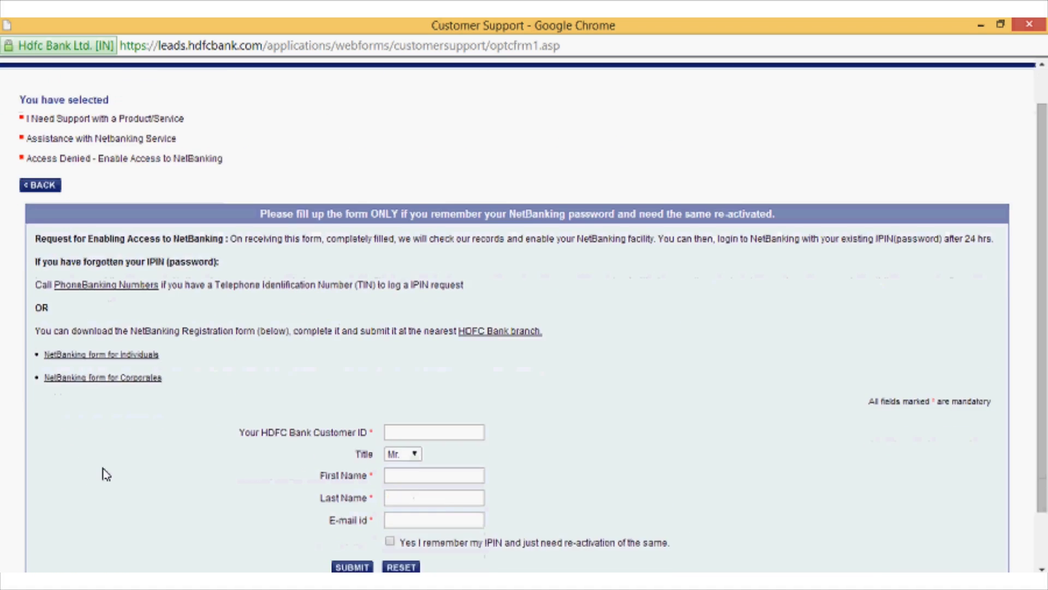
pyautogui.scroll(-1, 105, 474)
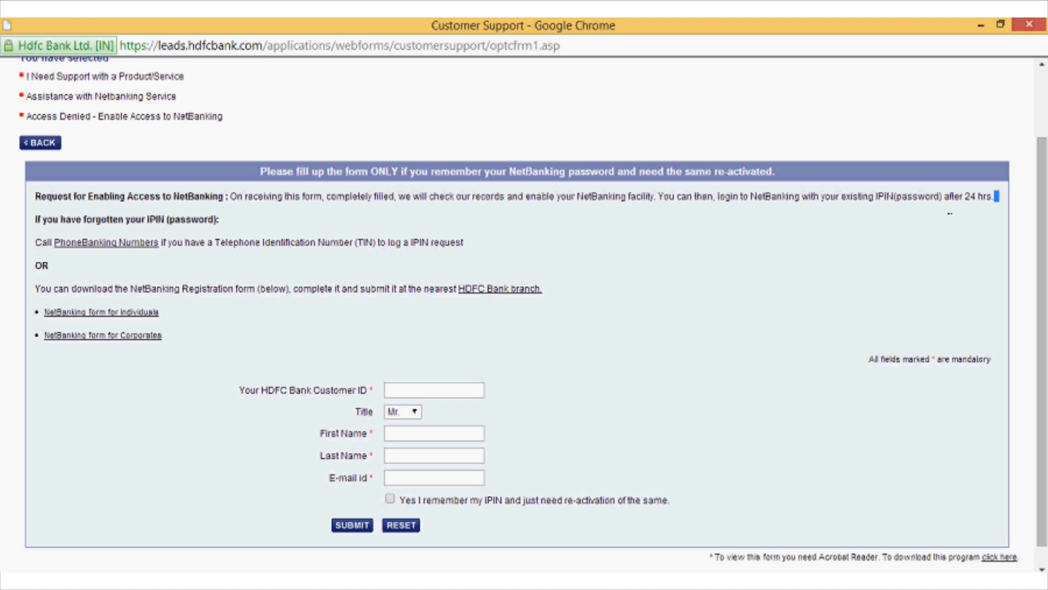
pyautogui.moveTo(997, 196); pyautogui.dragTo(942, 197)
pyautogui.click(866, 215)
pyautogui.click(413, 391)
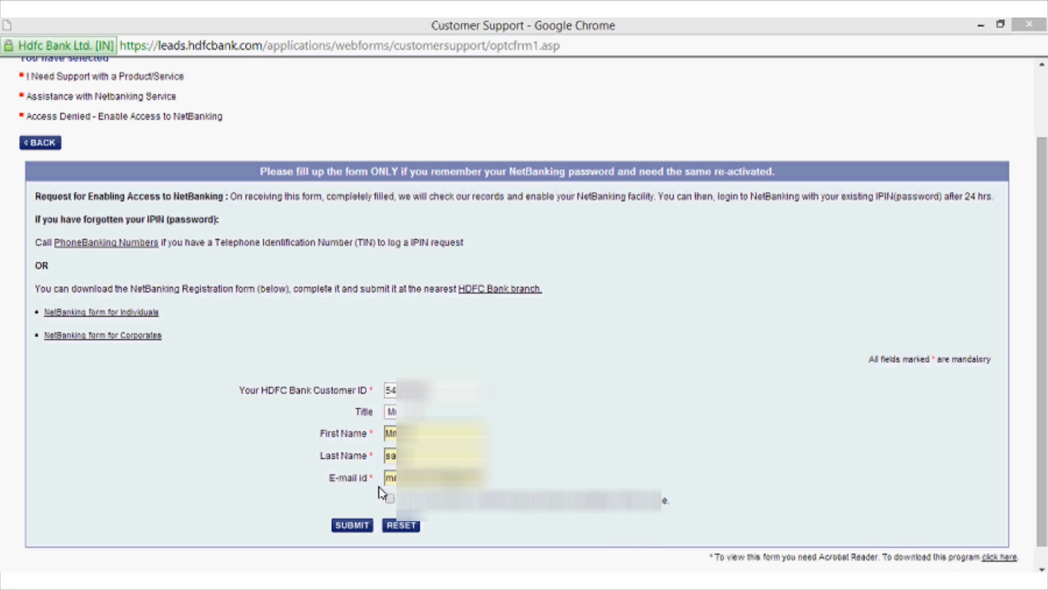
pyautogui.click(356, 525)
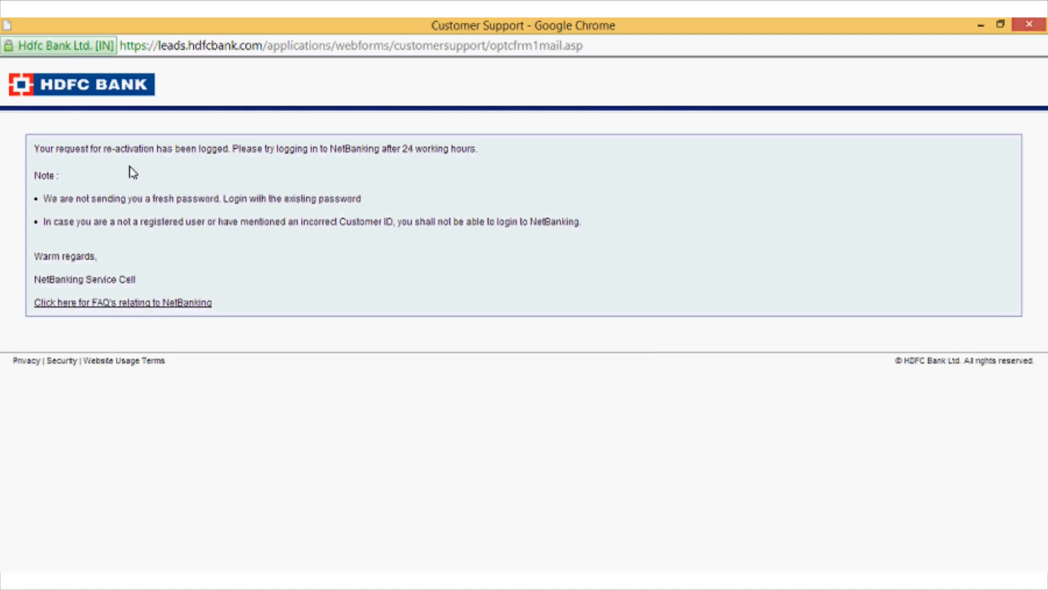
# Read the confirmation advising to retry NetBanking login after 24 working hours.
pyautogui.moveTo(230, 148); pyautogui.dragTo(490, 173)
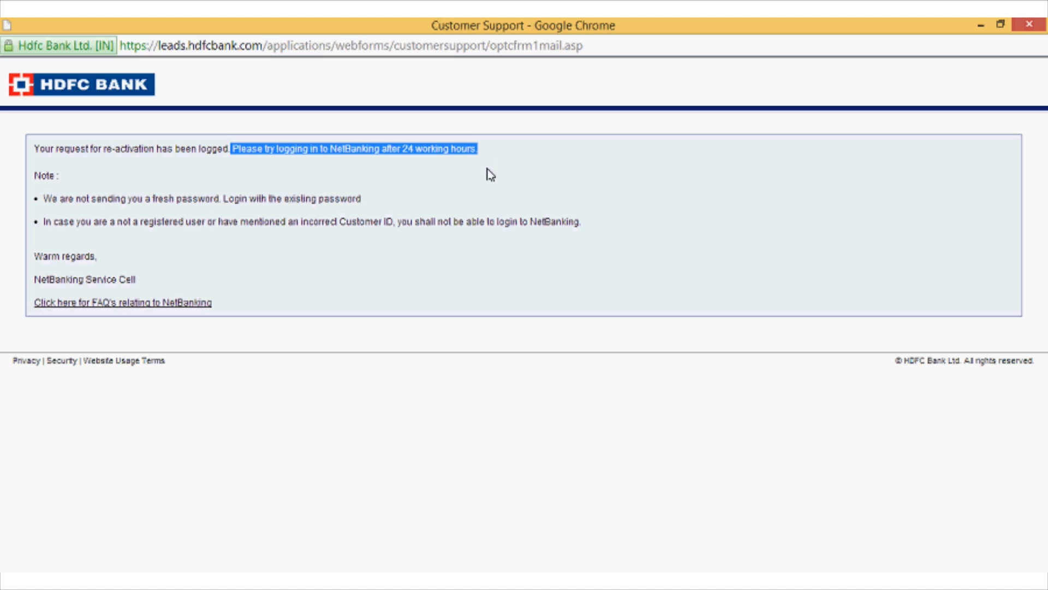
pyautogui.click(484, 176)
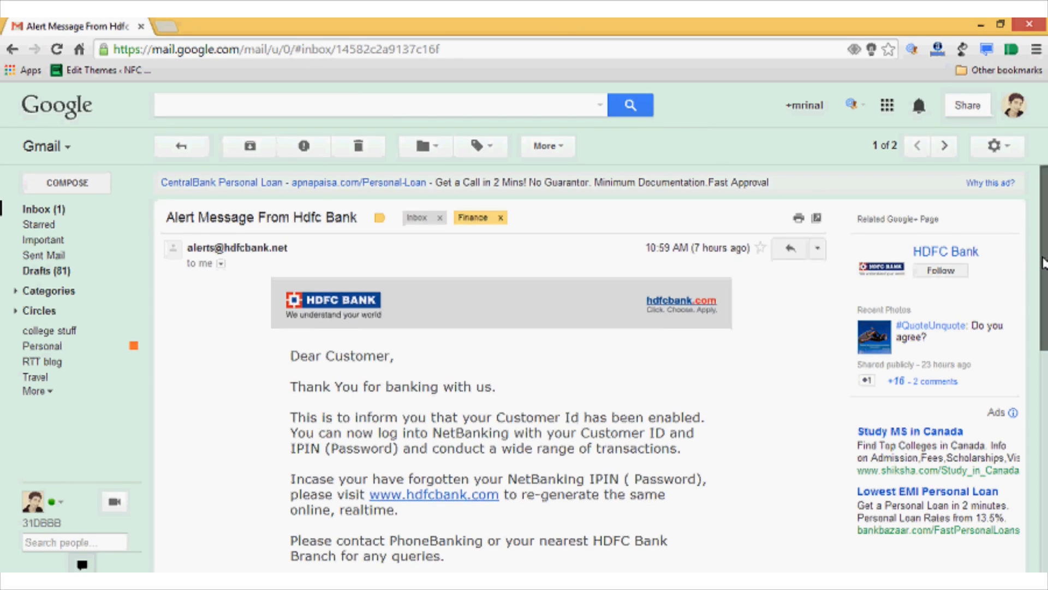
pyautogui.scroll(-1, 1037, 257)
pyautogui.scroll(-1, 668, 290)
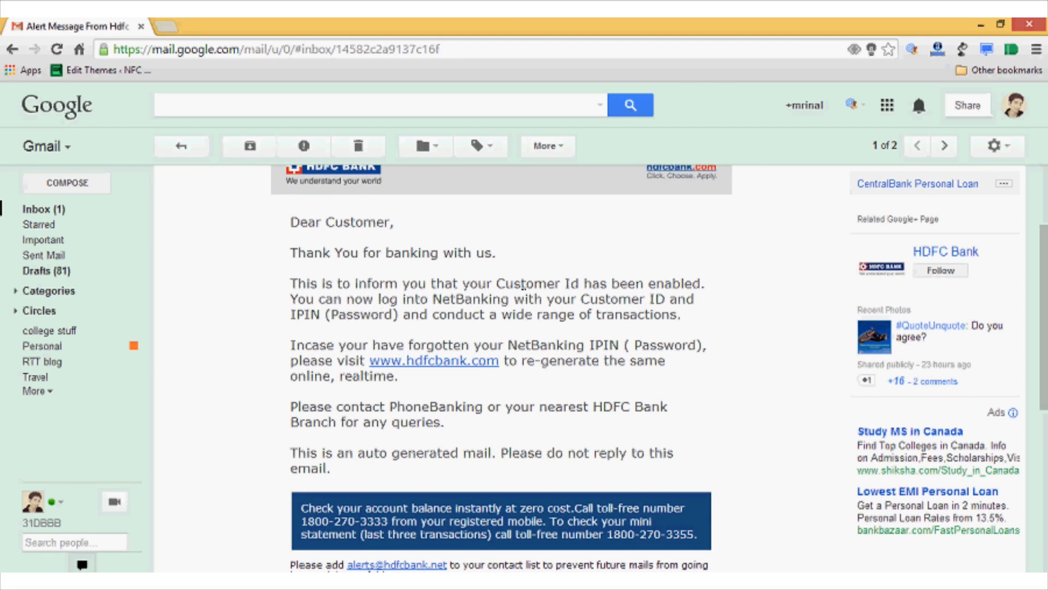
pyautogui.click(453, 362)
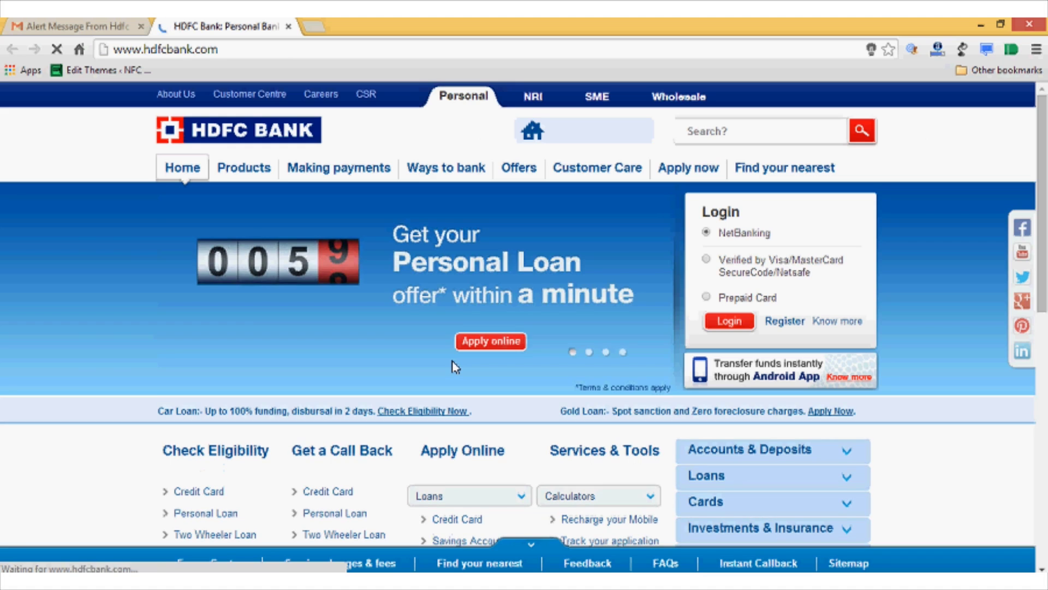
# Reopen the NetBanking login window full screen and continue to the Customer ID page.
pyautogui.click(728, 322)
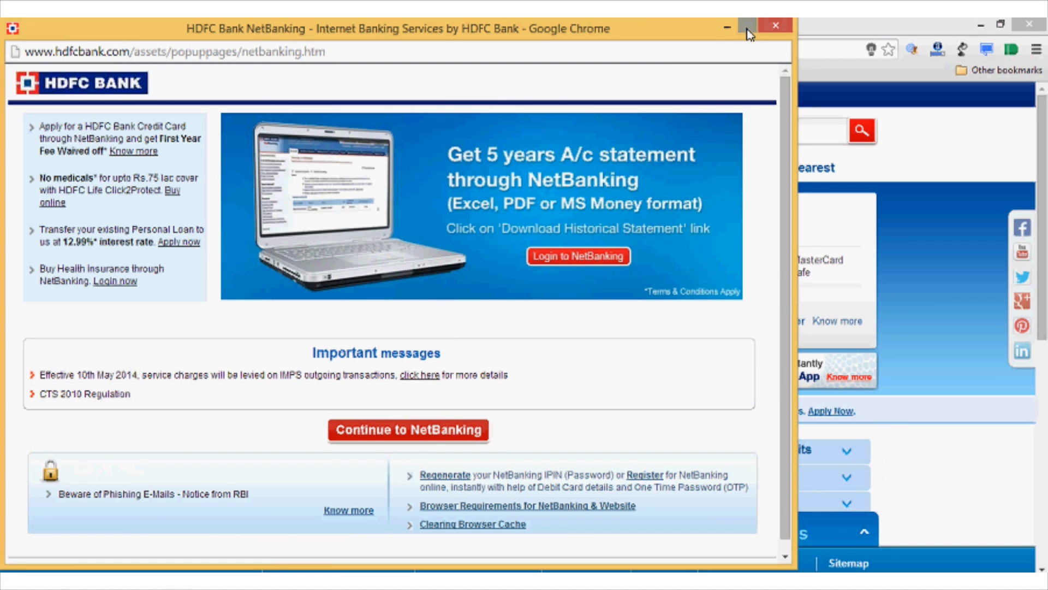
pyautogui.click(748, 27)
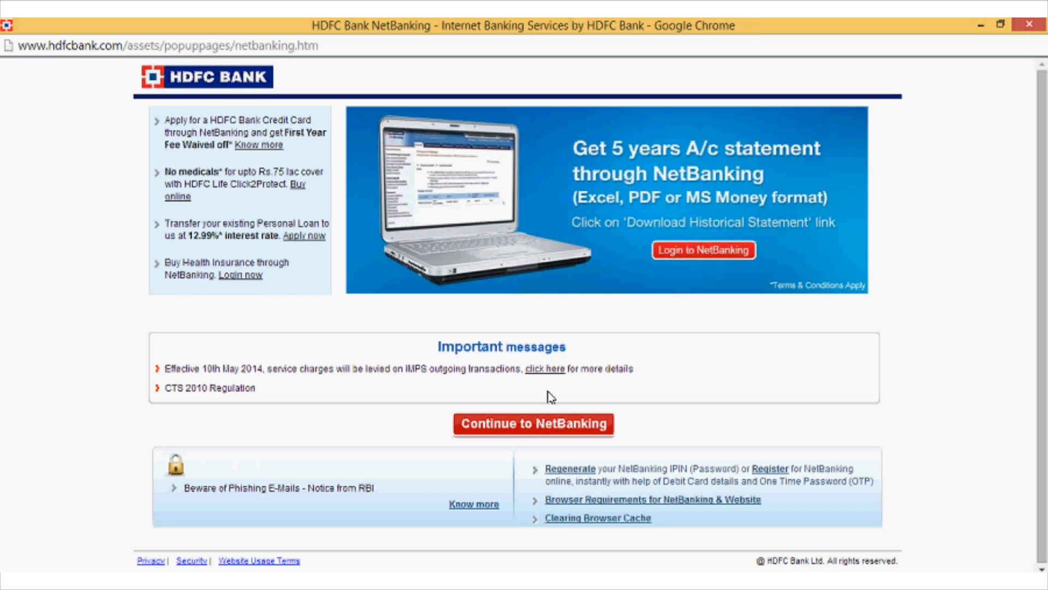
pyautogui.click(564, 431)
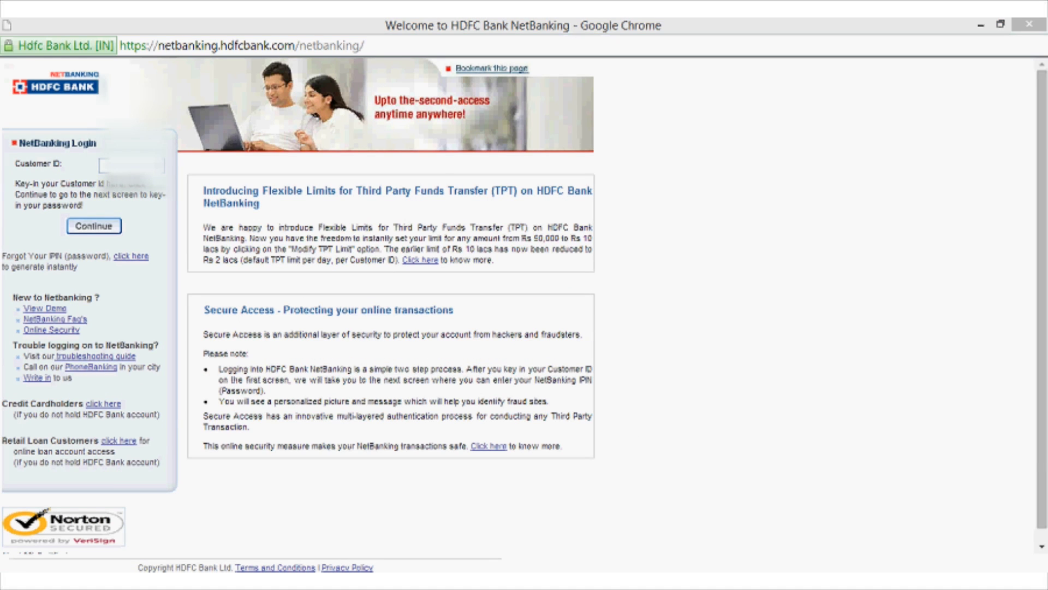
# Paste the same customer ID, confirm Secure Access, and log in again.
pyautogui.hotkey('ctrl', 'v')
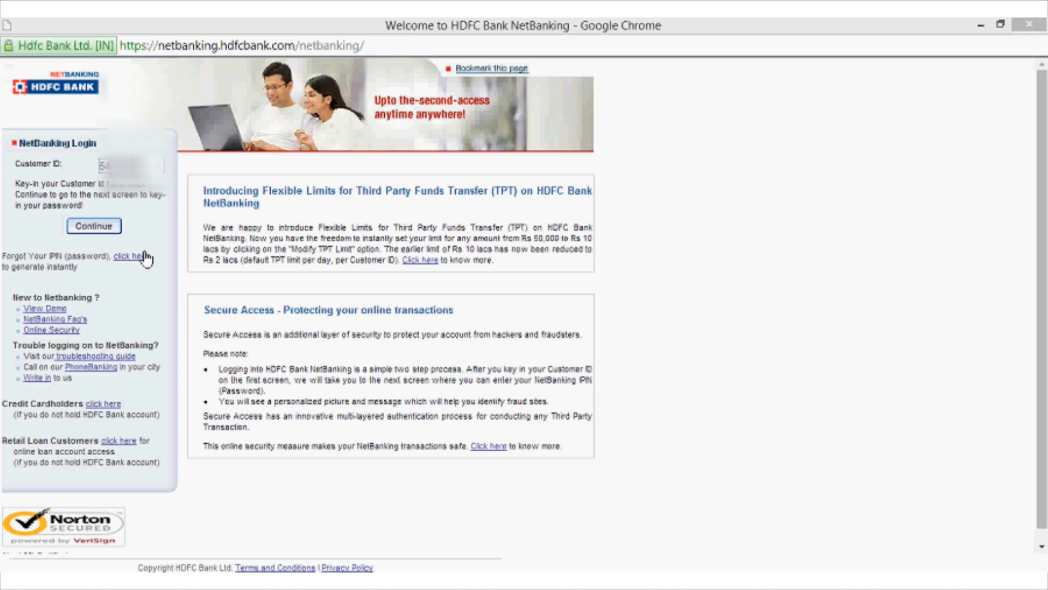
pyautogui.click(106, 233)
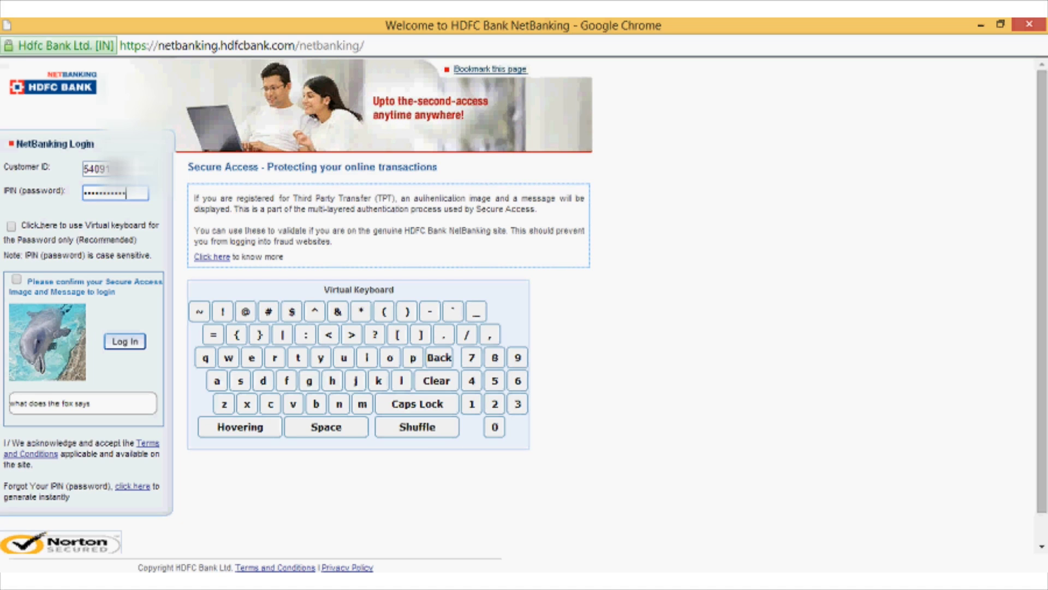
pyautogui.click(17, 280)
pyautogui.click(131, 343)
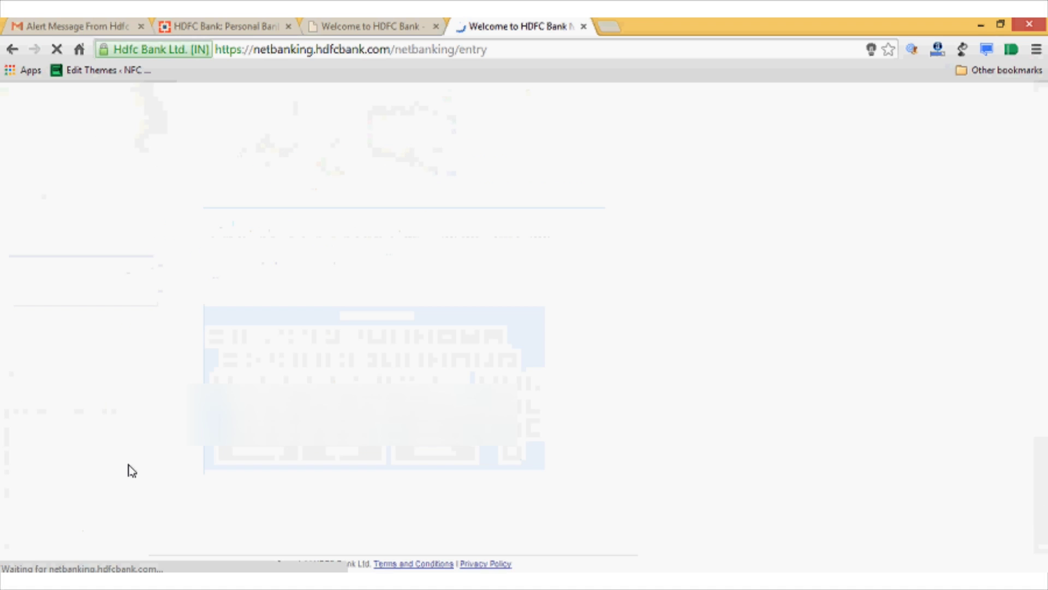